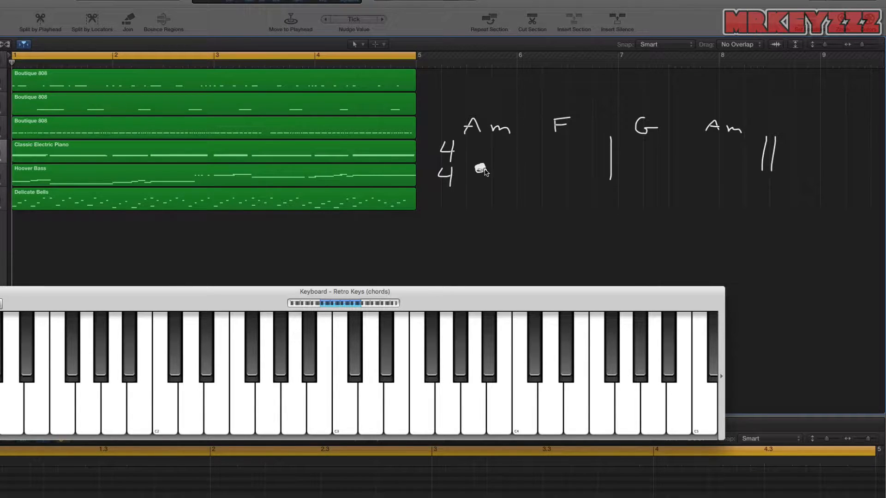
# Notate a dotted quarter under Am and an eighth tied to a half under F, with beat counts 1.5 and 2.5 below.
pyautogui.click(496, 168)
pyautogui.moveTo(547, 169)
pyautogui.mouseDown()
pyautogui.moveTo(554, 148)
pyautogui.moveTo(575, 169)
pyautogui.moveTo(576, 150)
pyautogui.moveTo(564, 182)
pyautogui.mouseUp()
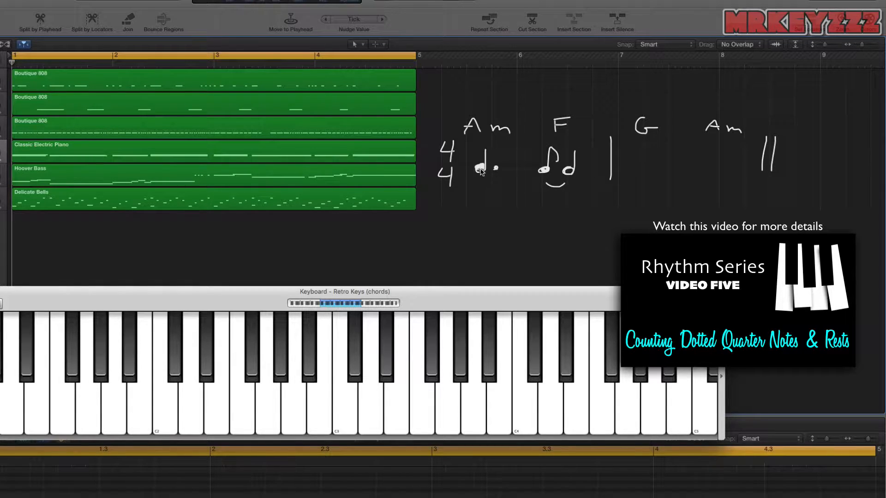
pyautogui.moveTo(478, 184); pyautogui.dragTo(484, 195)
pyautogui.moveTo(501, 185); pyautogui.dragTo(495, 196)
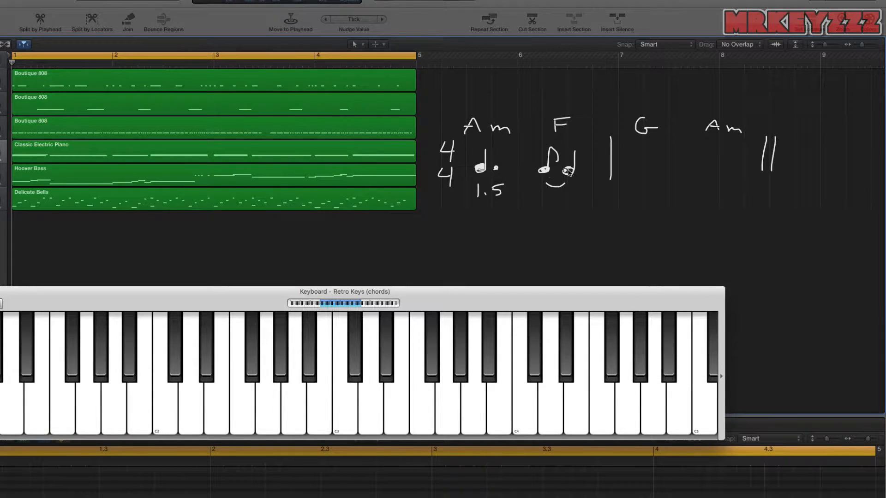
pyautogui.moveTo(544, 196)
pyautogui.mouseDown()
pyautogui.moveTo(566, 206)
pyautogui.moveTo(580, 195)
pyautogui.mouseUp()
# Notate a dotted quarter under G and an eighth tied to a half under the second Am, with beat counts 1.5 and 2.5 below.
pyautogui.moveTo(630, 170); pyautogui.dragTo(643, 151)
pyautogui.click(648, 169)
pyautogui.moveTo(705, 168)
pyautogui.mouseDown()
pyautogui.moveTo(695, 169)
pyautogui.moveTo(706, 150)
pyautogui.moveTo(718, 175)
pyautogui.moveTo(734, 167)
pyautogui.moveTo(737, 149)
pyautogui.moveTo(724, 182)
pyautogui.mouseUp()
pyautogui.click(714, 167)
pyautogui.click(640, 194)
pyautogui.moveTo(629, 185)
pyautogui.mouseDown()
pyautogui.moveTo(630, 197)
pyautogui.moveTo(651, 196)
pyautogui.mouseUp()
pyautogui.moveTo(651, 184)
pyautogui.mouseDown()
pyautogui.moveTo(694, 199)
pyautogui.moveTo(735, 193)
pyautogui.mouseUp()
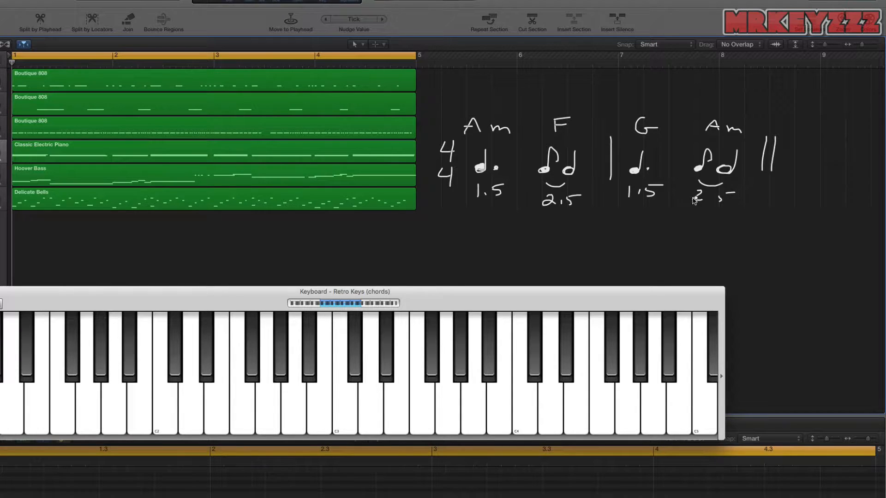
pyautogui.click(710, 200)
pyautogui.click(514, 170)
pyautogui.press('super+z')
# Write a 4/4 time signature below the tracks and draw a long rectangle beside it.
pyautogui.moveTo(88, 236); pyautogui.dragTo(96, 248)
pyautogui.moveTo(88, 256)
pyautogui.mouseDown()
pyautogui.moveTo(100, 270)
pyautogui.moveTo(121, 236)
pyautogui.moveTo(345, 234)
pyautogui.mouseUp()
pyautogui.moveTo(116, 257)
pyautogui.mouseDown()
pyautogui.moveTo(376, 253)
pyautogui.moveTo(363, 233)
pyautogui.moveTo(345, 234)
pyautogui.mouseUp()
# Divide the hand-drawn rectangle beside the 4/4 signature into sixteen cells with vertical lines.
pyautogui.moveTo(245, 237); pyautogui.dragTo(243, 254)
pyautogui.moveTo(307, 238); pyautogui.dragTo(304, 254)
pyautogui.moveTo(184, 238)
pyautogui.mouseDown()
pyautogui.moveTo(183, 256)
pyautogui.moveTo(149, 259)
pyautogui.mouseUp()
pyautogui.click(193, 245)
pyautogui.moveTo(215, 237); pyautogui.dragTo(214, 256)
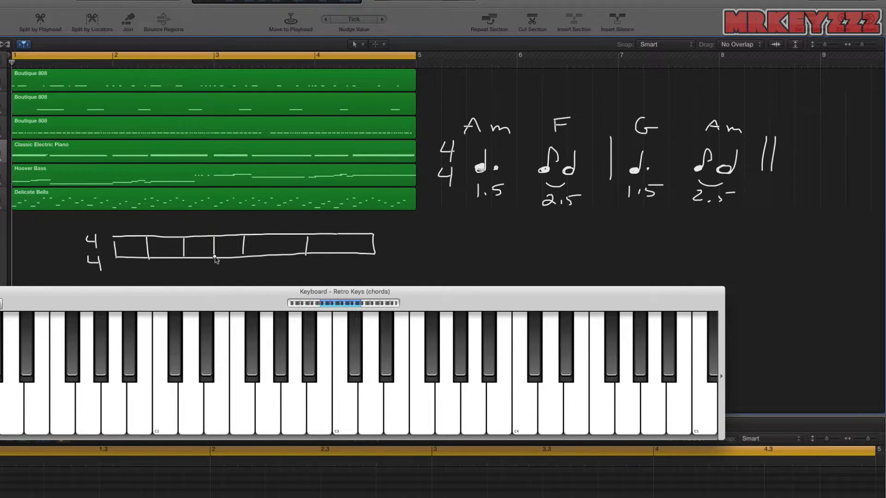
pyautogui.moveTo(273, 238); pyautogui.dragTo(273, 256)
pyautogui.moveTo(338, 250); pyautogui.dragTo(337, 251)
pyautogui.moveTo(360, 235)
pyautogui.mouseDown()
pyautogui.moveTo(358, 250)
pyautogui.moveTo(131, 257)
pyautogui.mouseUp()
# Label the four chords Am, F, G and Am in order as 1st, 2nd, 1st and 2nd.
pyautogui.moveTo(470, 95)
pyautogui.mouseDown()
pyautogui.moveTo(468, 109)
pyautogui.moveTo(490, 106)
pyautogui.mouseUp()
pyautogui.moveTo(486, 98); pyautogui.dragTo(570, 104)
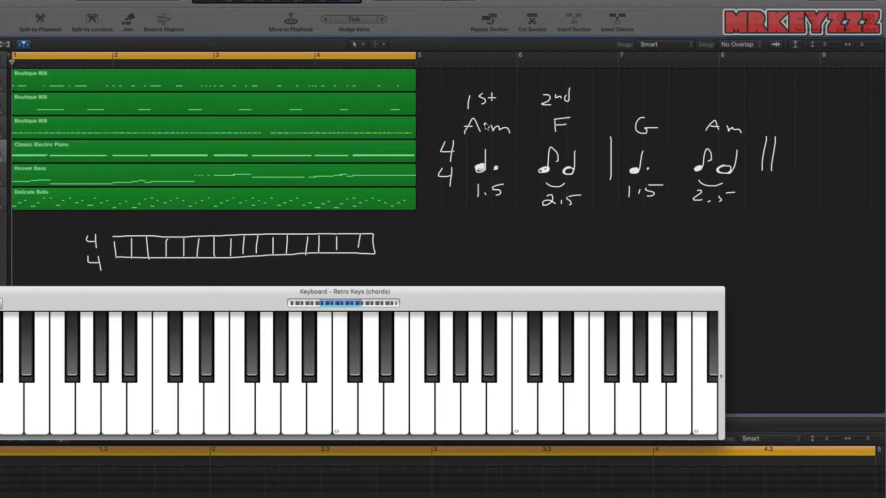
pyautogui.click(603, 140)
pyautogui.moveTo(627, 89); pyautogui.dragTo(623, 107)
pyautogui.moveTo(642, 89)
pyautogui.mouseDown()
pyautogui.moveTo(637, 98)
pyautogui.moveTo(650, 99)
pyautogui.mouseUp()
pyautogui.moveTo(645, 94)
pyautogui.mouseDown()
pyautogui.moveTo(720, 109)
pyautogui.moveTo(740, 85)
pyautogui.mouseUp()
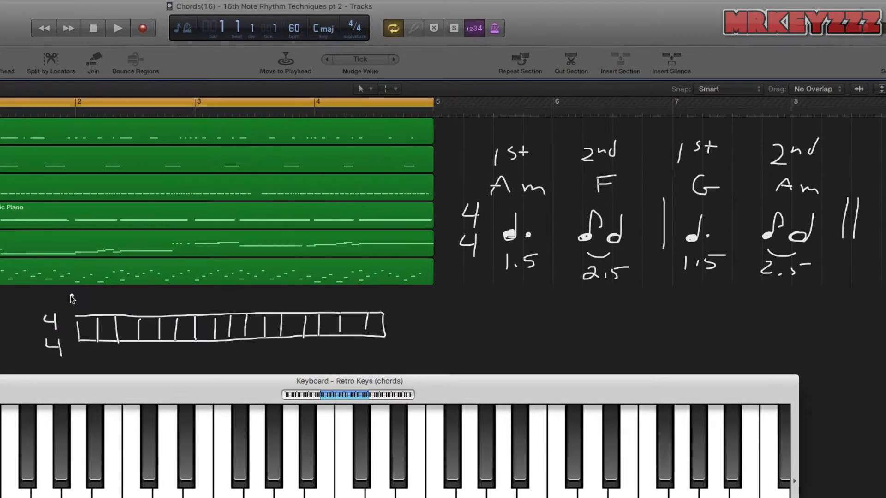
# Write 1st above the grid's first cell and the sixteenth count "1 e + a 2 e + a 3 e + a 4 e + a" below the cells.
pyautogui.moveTo(70, 295); pyautogui.dragTo(69, 306)
pyautogui.moveTo(81, 289); pyautogui.dragTo(88, 292)
pyautogui.moveTo(85, 348)
pyautogui.mouseDown()
pyautogui.moveTo(85, 358)
pyautogui.moveTo(138, 355)
pyautogui.mouseUp()
pyautogui.moveTo(131, 349); pyautogui.dragTo(131, 361)
pyautogui.moveTo(156, 355)
pyautogui.mouseDown()
pyautogui.moveTo(148, 359)
pyautogui.moveTo(157, 360)
pyautogui.mouseUp()
pyautogui.moveTo(166, 349); pyautogui.dragTo(176, 358)
pyautogui.moveTo(185, 353); pyautogui.dragTo(195, 357)
pyautogui.moveTo(209, 349); pyautogui.dragTo(214, 356)
pyautogui.moveTo(223, 353); pyautogui.dragTo(226, 357)
pyautogui.moveTo(238, 346); pyautogui.dragTo(241, 349)
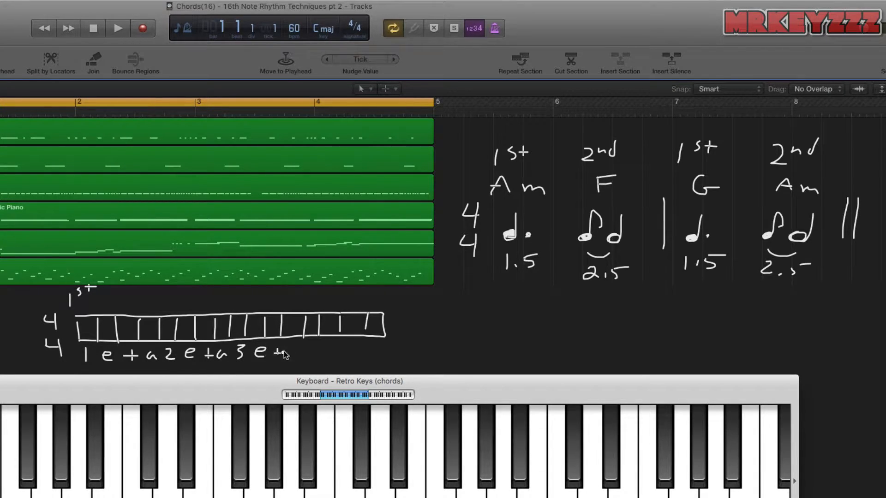
pyautogui.moveTo(315, 342); pyautogui.dragTo(313, 349)
# Write 2nd above the grid near the + of beat 2 and check the cells for beat 1 and the + of 2.
pyautogui.moveTo(212, 300)
pyautogui.mouseDown()
pyautogui.moveTo(228, 283)
pyautogui.moveTo(207, 303)
pyautogui.mouseUp()
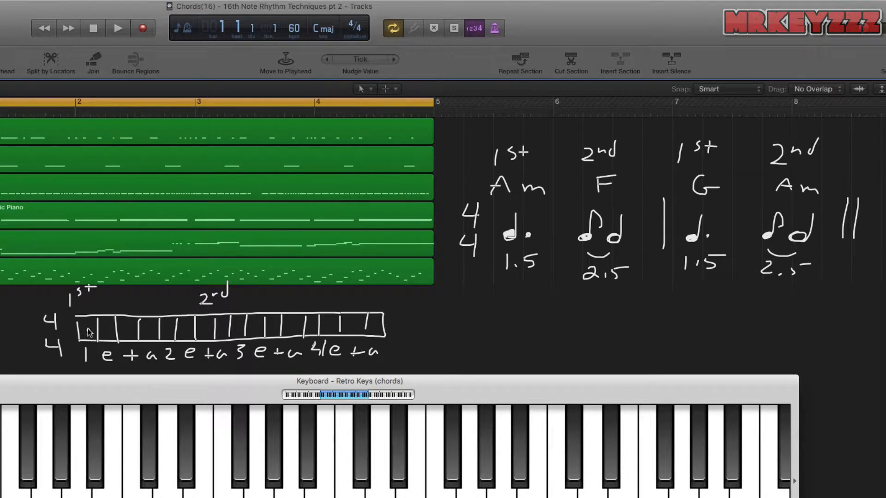
pyautogui.moveTo(83, 329); pyautogui.dragTo(96, 321)
pyautogui.moveTo(199, 328); pyautogui.dragTo(216, 322)
# Select the Classic Electric Piano region and play the loop with its chord notes in view in the piano roll.
pyautogui.click(211, 227)
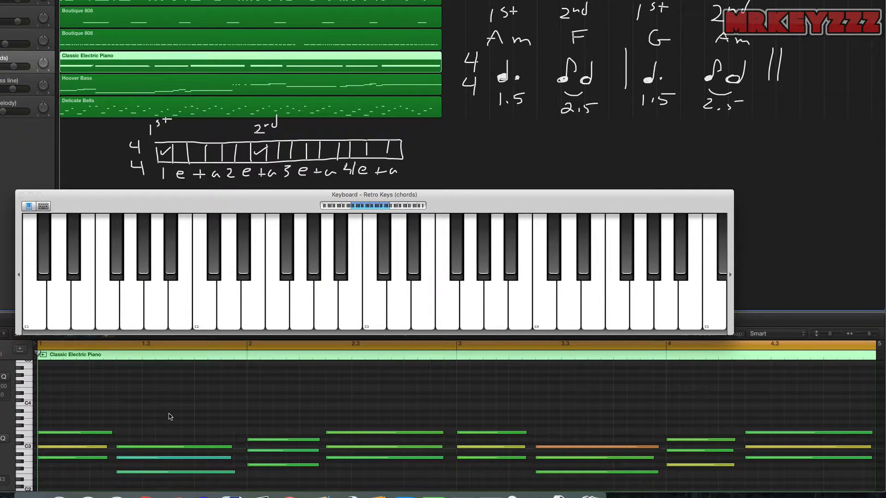
pyautogui.scroll(-2, 170, 417)
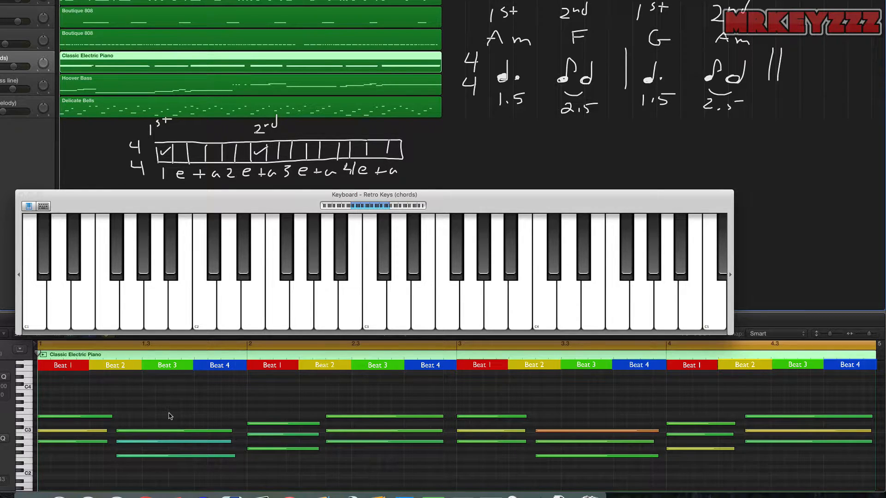
pyautogui.press('space')
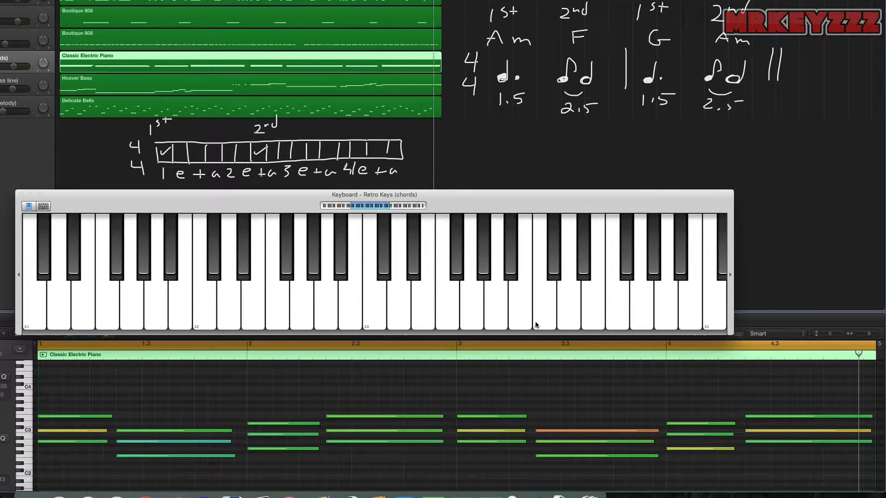
# Delete the Classic Electric Piano region and return the playhead to the start of bar 1.
pyautogui.hscroll(2, 535, 326)
pyautogui.hscroll(-1, 536, 325)
pyautogui.hscroll(-2, 535, 325)
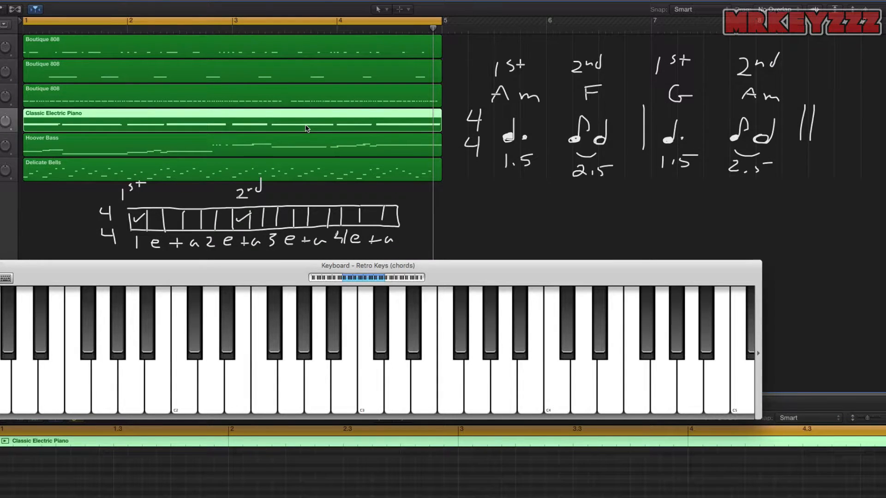
pyautogui.press('Delete')
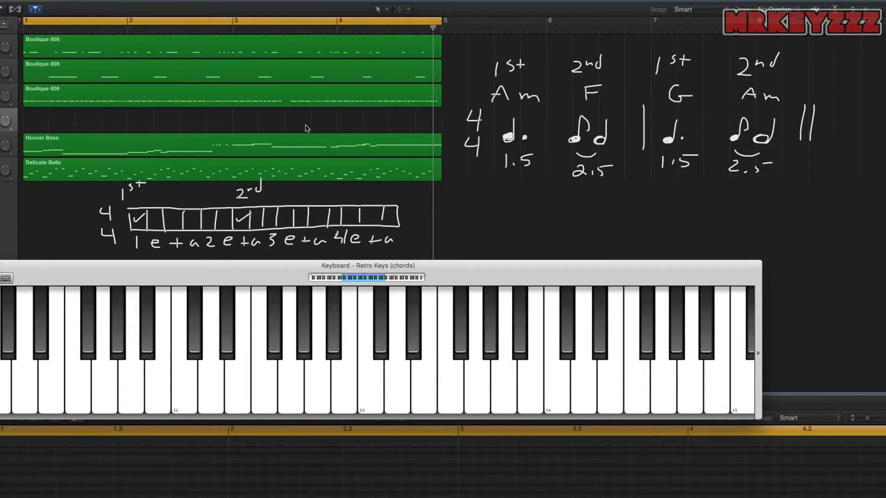
pyautogui.press('Return')
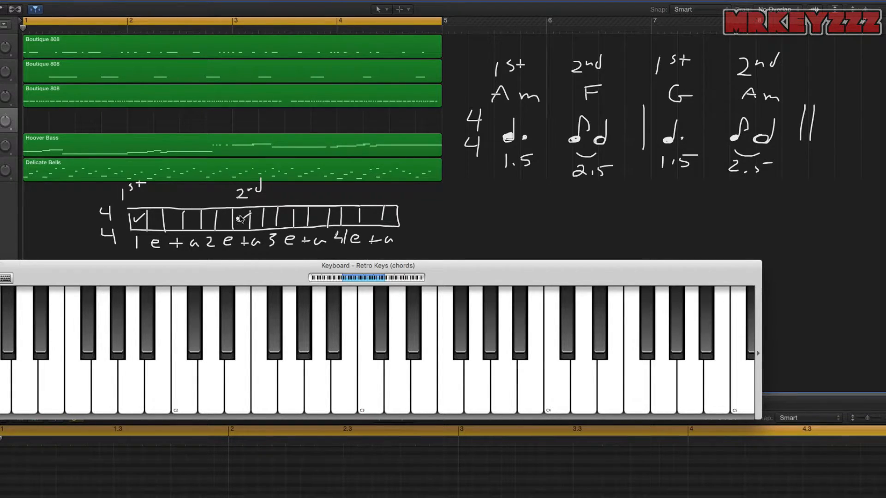
# Add check marks to the grid cells for the + of 3, the e of 4 and the a of 4.
pyautogui.press('super+z')
pyautogui.moveTo(308, 210); pyautogui.dragTo(312, 206)
pyautogui.click(279, 222)
pyautogui.moveTo(347, 212); pyautogui.dragTo(409, 210)
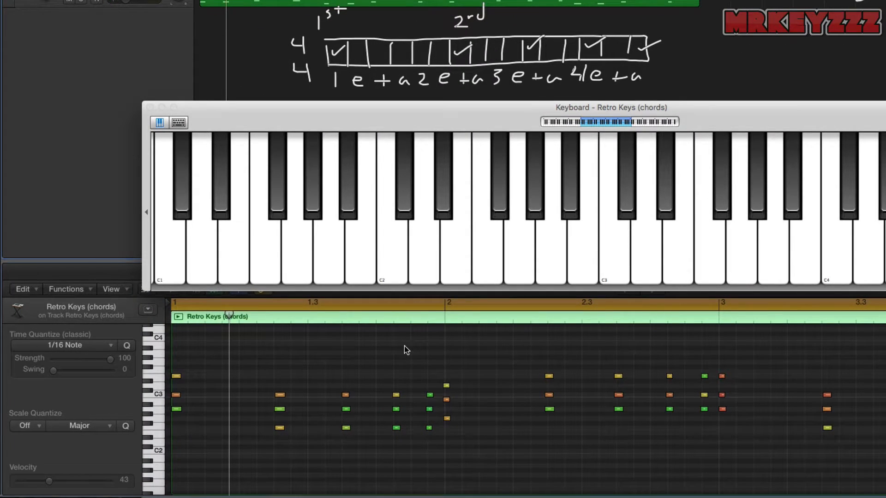
# Quantize all notes in the Retro Keys (chords) region to 1/16 notes.
pyautogui.press('super+a')
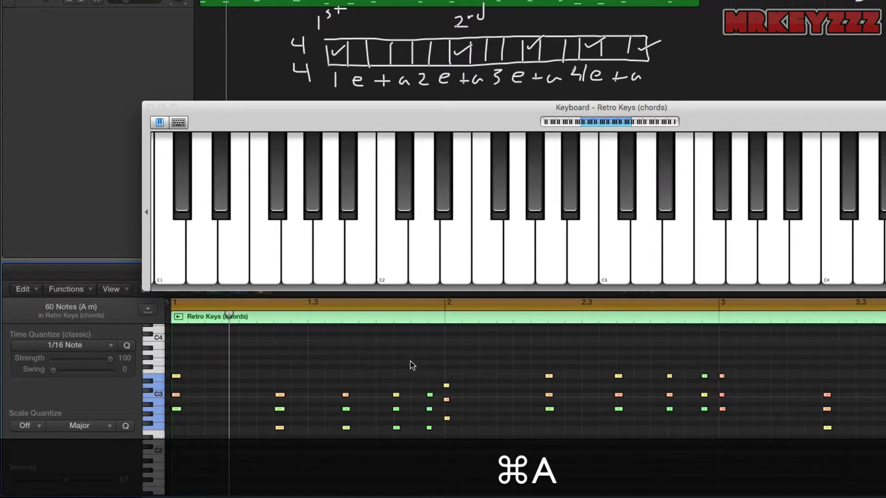
pyautogui.press('q')
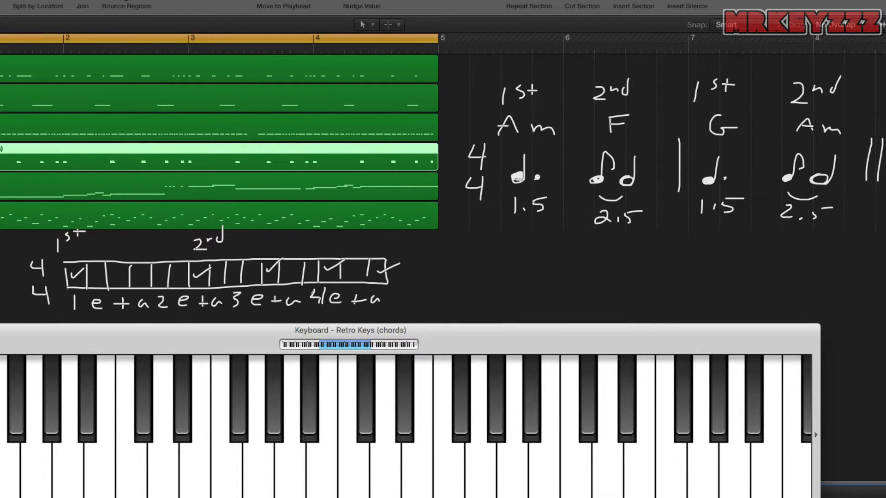
# Clear the screen drawings and write a new 4/4 time signature with the chords Am, F, G and Am.
pyautogui.press('Escape')
pyautogui.moveTo(467, 127)
pyautogui.mouseDown()
pyautogui.moveTo(462, 168)
pyautogui.moveTo(477, 183)
pyautogui.mouseUp()
pyautogui.moveTo(594, 99); pyautogui.dragTo(594, 116)
pyautogui.moveTo(594, 100); pyautogui.dragTo(616, 96)
pyautogui.moveTo(595, 106); pyautogui.dragTo(612, 105)
pyautogui.moveTo(779, 116)
pyautogui.mouseDown()
pyautogui.moveTo(798, 107)
pyautogui.moveTo(829, 119)
pyautogui.moveTo(846, 183)
pyautogui.mouseUp()
# Add the bar lines and, in each bar, a dotted quarter followed by an eighth tied to a half under the chords.
pyautogui.moveTo(870, 146); pyautogui.dragTo(855, 184)
pyautogui.moveTo(797, 164)
pyautogui.mouseDown()
pyautogui.moveTo(810, 145)
pyautogui.moveTo(829, 163)
pyautogui.mouseUp()
pyautogui.moveTo(833, 173); pyautogui.dragTo(836, 146)
pyautogui.moveTo(794, 176); pyautogui.dragTo(819, 180)
pyautogui.moveTo(677, 137); pyautogui.dragTo(671, 173)
pyautogui.click(656, 167)
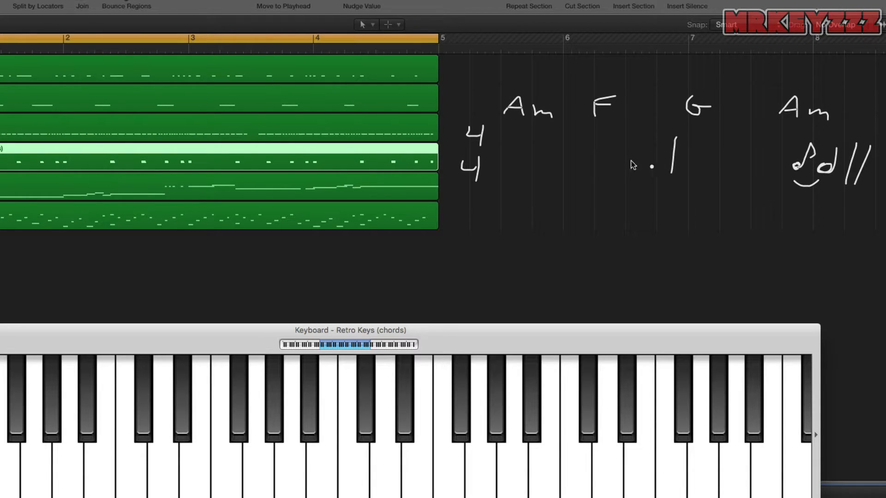
pyautogui.moveTo(530, 165)
pyautogui.mouseDown()
pyautogui.moveTo(535, 138)
pyautogui.moveTo(544, 164)
pyautogui.mouseUp()
pyautogui.click(617, 165)
pyautogui.moveTo(600, 139); pyautogui.dragTo(619, 184)
pyautogui.moveTo(692, 165); pyautogui.dragTo(703, 142)
pyautogui.click(714, 169)
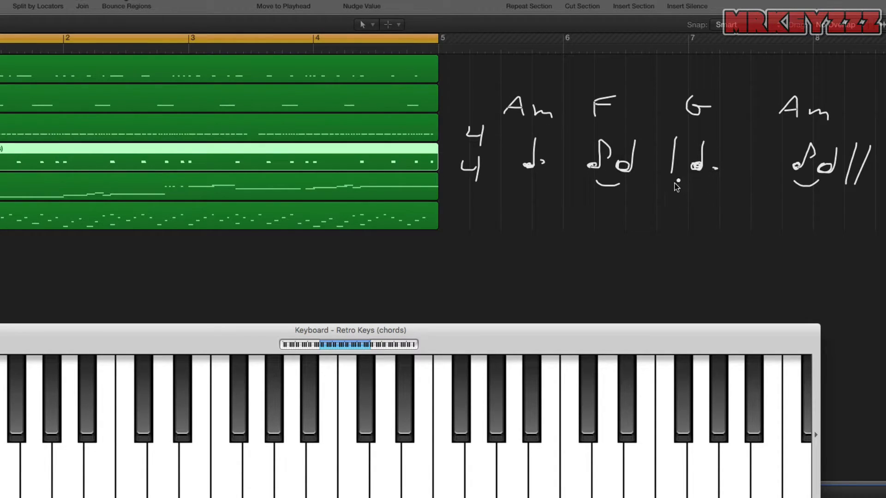
# Write the beat counts 1.5, 2.5, 1.5 and 2.5 under the four chords' notes.
pyautogui.click(538, 207)
pyautogui.moveTo(532, 191)
pyautogui.mouseDown()
pyautogui.moveTo(531, 210)
pyautogui.moveTo(600, 210)
pyautogui.mouseUp()
pyautogui.click(607, 208)
pyautogui.click(617, 208)
pyautogui.moveTo(692, 198); pyautogui.dragTo(690, 209)
pyautogui.click(703, 209)
pyautogui.moveTo(709, 199)
pyautogui.mouseDown()
pyautogui.moveTo(709, 212)
pyautogui.moveTo(730, 197)
pyautogui.moveTo(812, 211)
pyautogui.moveTo(827, 198)
pyautogui.mouseUp()
pyautogui.click(796, 206)
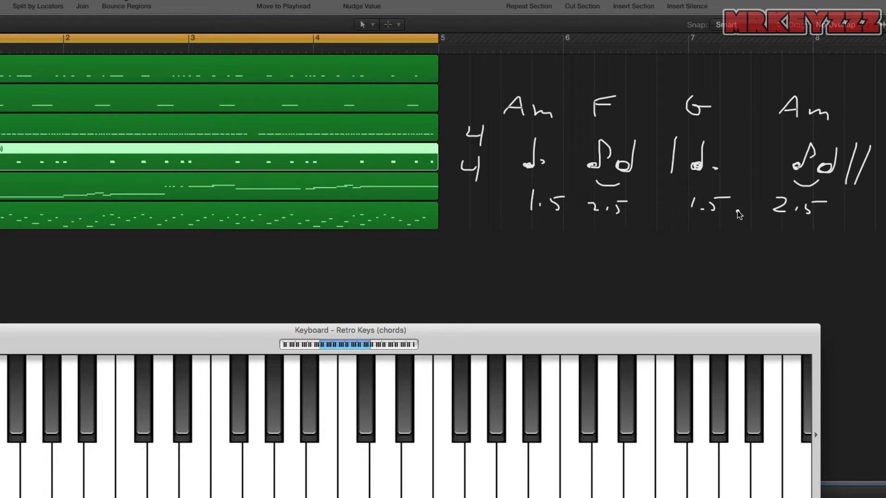
# Draw a long rectangle below the tracks and divide it into sixteen cells.
pyautogui.moveTo(125, 269)
pyautogui.mouseDown()
pyautogui.moveTo(126, 283)
pyautogui.moveTo(149, 261)
pyautogui.moveTo(408, 255)
pyautogui.mouseUp()
pyautogui.moveTo(132, 281)
pyautogui.mouseDown()
pyautogui.moveTo(380, 277)
pyautogui.moveTo(439, 265)
pyautogui.moveTo(399, 254)
pyautogui.mouseUp()
pyautogui.moveTo(279, 256); pyautogui.dragTo(278, 278)
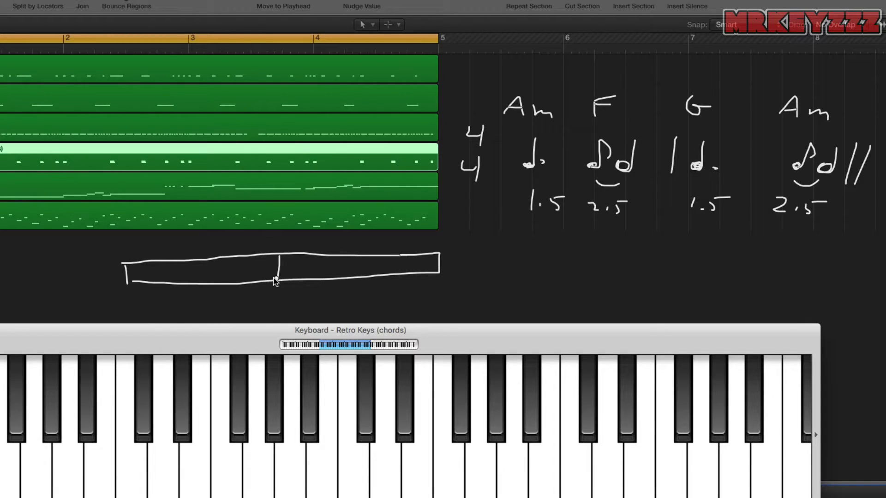
pyautogui.moveTo(206, 261); pyautogui.dragTo(205, 282)
pyautogui.click(268, 266)
pyautogui.moveTo(352, 257); pyautogui.dragTo(350, 278)
pyautogui.moveTo(393, 255); pyautogui.dragTo(390, 275)
pyautogui.click(313, 262)
pyautogui.moveTo(314, 261); pyautogui.dragTo(313, 278)
pyautogui.moveTo(241, 259); pyautogui.dragTo(240, 280)
pyautogui.moveTo(164, 263)
pyautogui.mouseDown()
pyautogui.moveTo(164, 280)
pyautogui.moveTo(139, 277)
pyautogui.mouseUp()
pyautogui.moveTo(188, 262)
pyautogui.mouseDown()
pyautogui.moveTo(186, 282)
pyautogui.moveTo(222, 281)
pyautogui.mouseUp()
pyautogui.moveTo(257, 257); pyautogui.dragTo(256, 276)
pyautogui.moveTo(303, 256)
pyautogui.mouseDown()
pyautogui.moveTo(301, 277)
pyautogui.moveTo(408, 272)
pyautogui.mouseUp()
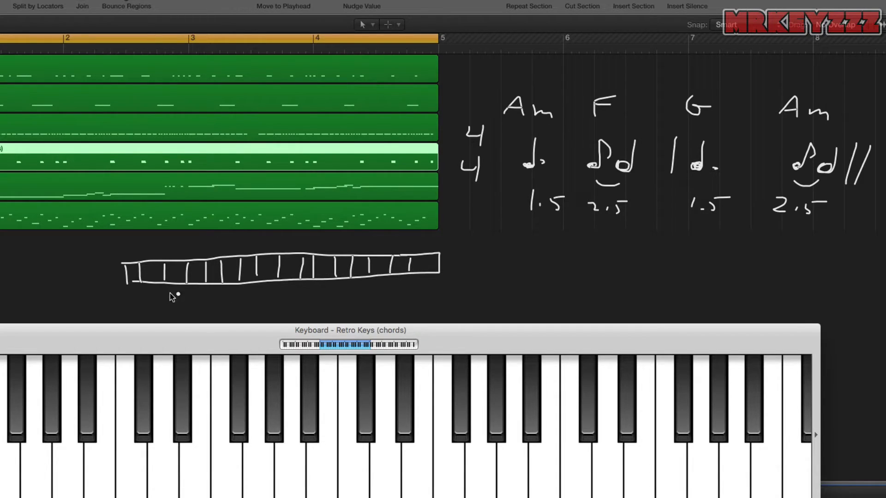
# Write the count "1 e + a 2 e + a 3 e + a 4 e + a" under the cells and a 4/4 time signature beside the grid.
pyautogui.moveTo(131, 288)
pyautogui.mouseDown()
pyautogui.moveTo(131, 302)
pyautogui.moveTo(156, 299)
pyautogui.mouseUp()
pyautogui.moveTo(171, 292)
pyautogui.mouseDown()
pyautogui.moveTo(173, 302)
pyautogui.moveTo(180, 297)
pyautogui.mouseUp()
pyautogui.moveTo(200, 296); pyautogui.dragTo(237, 297)
pyautogui.moveTo(248, 295)
pyautogui.mouseDown()
pyautogui.moveTo(259, 294)
pyautogui.moveTo(254, 300)
pyautogui.mouseUp()
pyautogui.moveTo(266, 289); pyautogui.dragTo(291, 295)
pyautogui.moveTo(305, 289)
pyautogui.mouseDown()
pyautogui.moveTo(331, 290)
pyautogui.moveTo(326, 295)
pyautogui.mouseUp()
pyautogui.moveTo(341, 289); pyautogui.dragTo(411, 287)
pyautogui.moveTo(405, 283)
pyautogui.mouseDown()
pyautogui.moveTo(405, 292)
pyautogui.moveTo(432, 291)
pyautogui.mouseUp()
pyautogui.moveTo(84, 265); pyautogui.dragTo(102, 272)
pyautogui.moveTo(101, 263); pyautogui.dragTo(106, 291)
pyautogui.moveTo(105, 285); pyautogui.dragTo(107, 303)
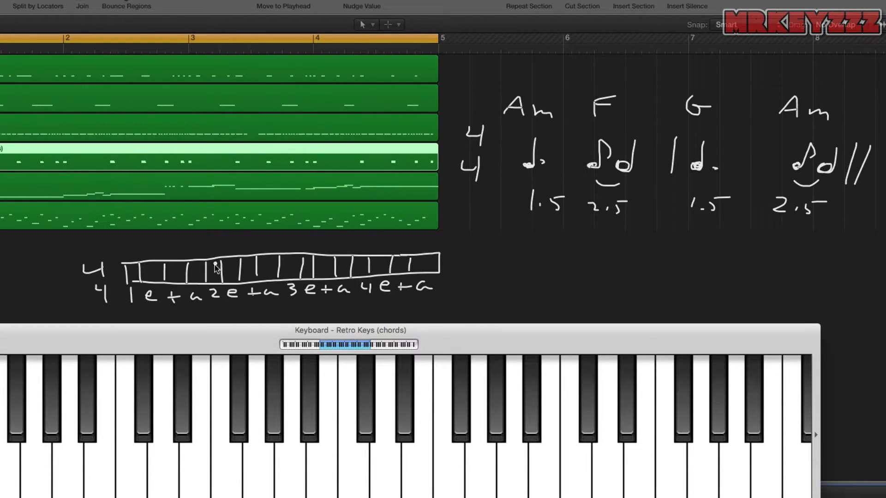
# Label the grid with 1st above beat 1 and 2nd above the + of beat 2.
pyautogui.moveTo(114, 232); pyautogui.dragTo(123, 245)
pyautogui.moveTo(136, 231)
pyautogui.mouseDown()
pyautogui.moveTo(137, 245)
pyautogui.moveTo(146, 236)
pyautogui.mouseUp()
pyautogui.moveTo(237, 233); pyautogui.dragTo(255, 246)
pyautogui.moveTo(266, 235)
pyautogui.mouseDown()
pyautogui.moveTo(260, 242)
pyautogui.moveTo(269, 219)
pyautogui.mouseUp()
# Check the grid cells for beat 1, the a of 1, the + of 2, beat 4 and the + of 4.
pyautogui.moveTo(132, 270); pyautogui.dragTo(149, 260)
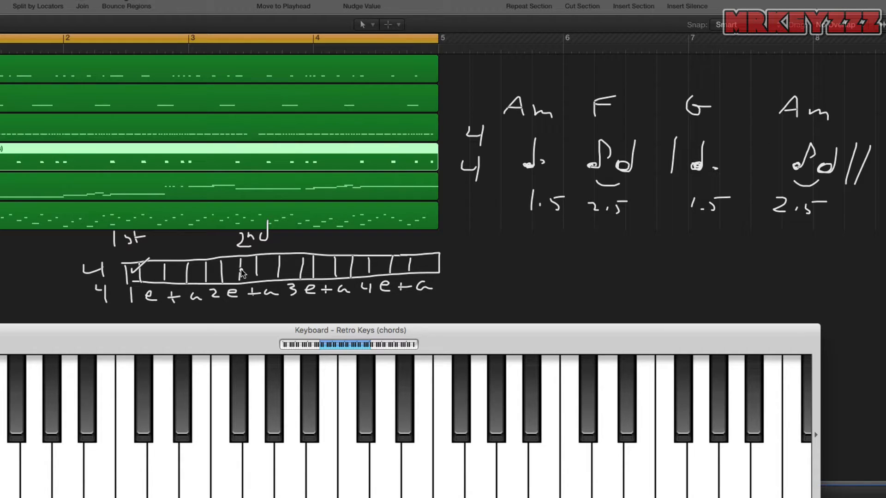
pyautogui.click(191, 275)
pyautogui.moveTo(194, 275); pyautogui.dragTo(215, 263)
pyautogui.moveTo(243, 269); pyautogui.dragTo(270, 261)
pyautogui.click(252, 241)
pyautogui.moveTo(358, 270)
pyautogui.mouseDown()
pyautogui.moveTo(381, 255)
pyautogui.moveTo(421, 251)
pyautogui.mouseUp()
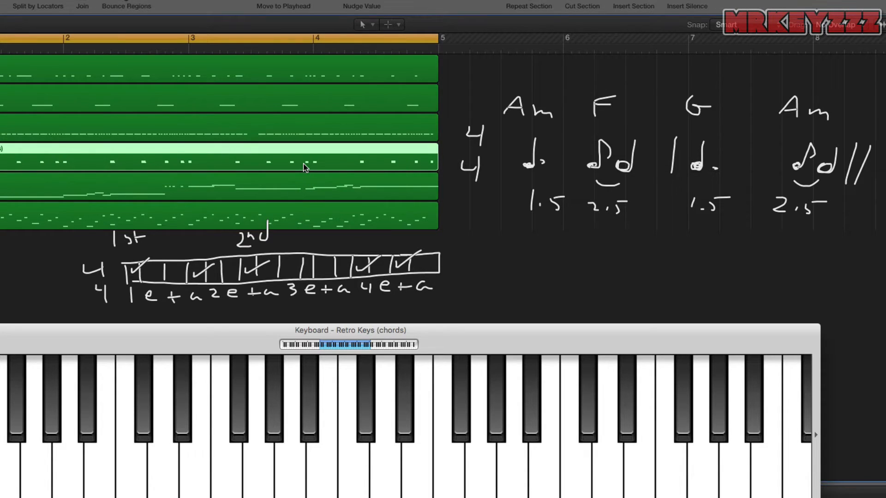
# Replace the Retro Keys (chords) region with a newly recorded take and quantize all its notes.
pyautogui.press('Delete')
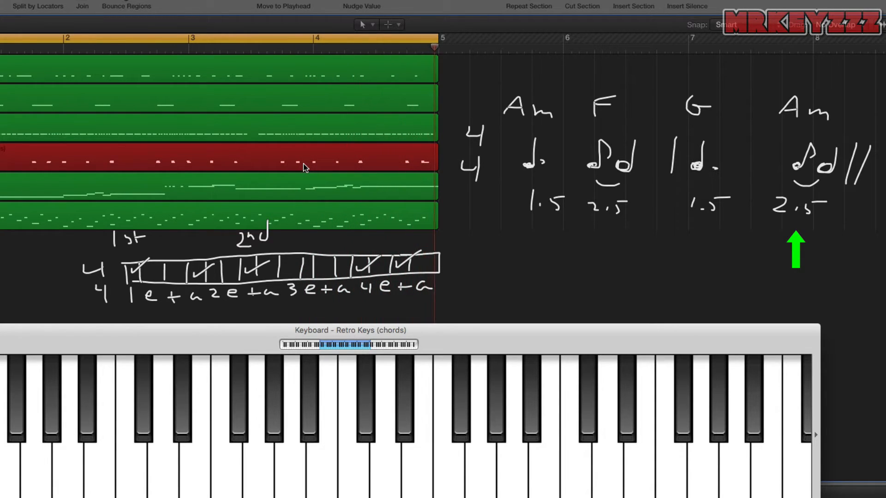
pyautogui.press('space')
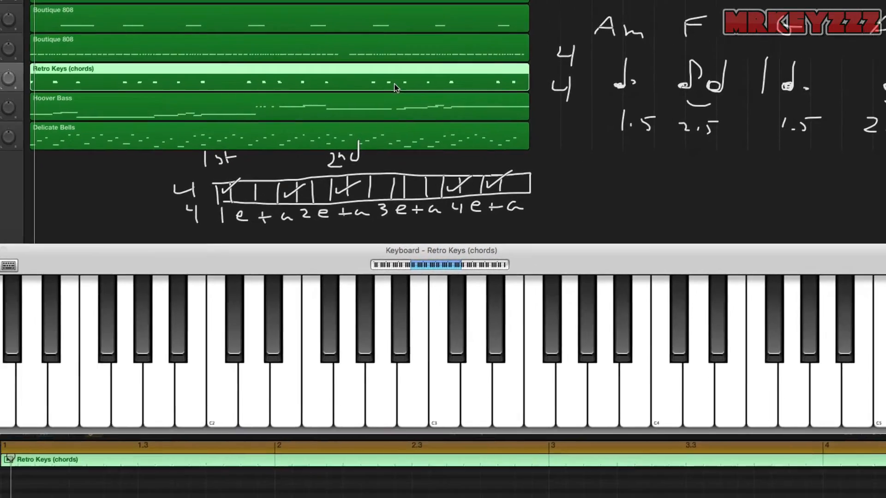
pyautogui.press('super+a')
pyautogui.press('q')
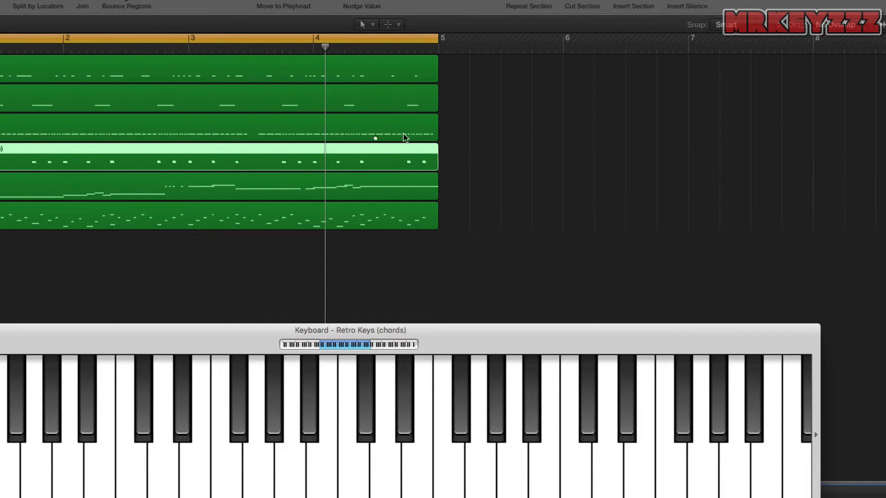
# Draw a new two-bar 4/4 chart of Am, F, G and Am with rhythm notes, and a sixteen-cell counted grid below the tracks.
pyautogui.moveTo(469, 140)
pyautogui.mouseDown()
pyautogui.moveTo(484, 151)
pyautogui.moveTo(482, 163)
pyautogui.mouseUp()
pyautogui.moveTo(462, 177)
pyautogui.mouseDown()
pyautogui.moveTo(481, 171)
pyautogui.moveTo(482, 194)
pyautogui.mouseUp()
pyautogui.moveTo(505, 136); pyautogui.dragTo(516, 121)
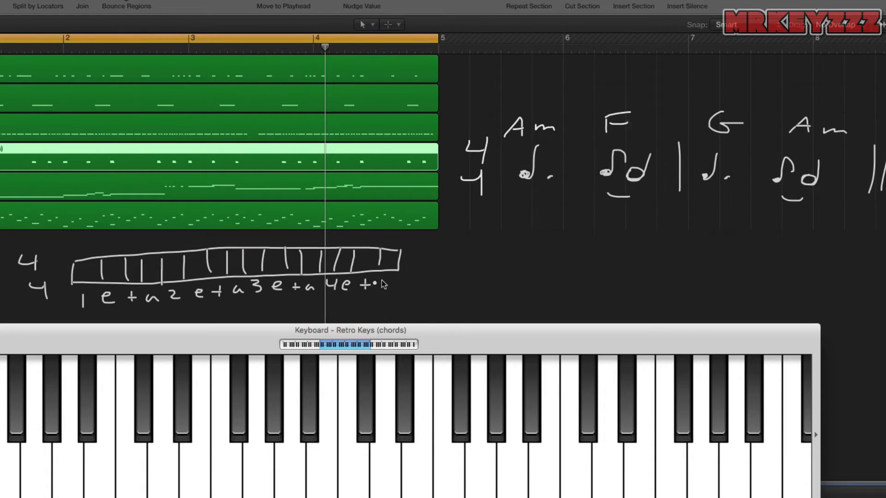
pyautogui.moveTo(382, 283); pyautogui.dragTo(390, 287)
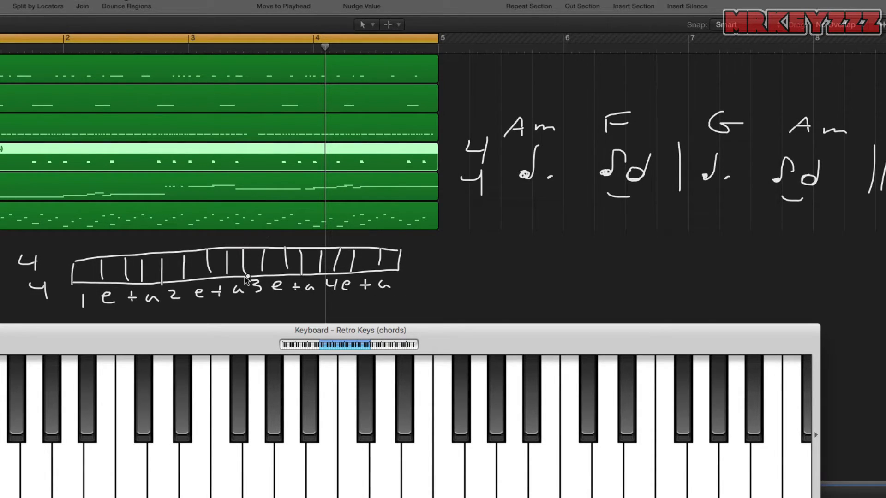
# Write 1st above the first cell of the new grid.
pyautogui.moveTo(69, 236); pyautogui.dragTo(67, 251)
pyautogui.moveTo(81, 236)
pyautogui.mouseDown()
pyautogui.moveTo(74, 245)
pyautogui.moveTo(85, 245)
pyautogui.mouseUp()
pyautogui.moveTo(82, 238); pyautogui.dragTo(101, 234)
# Label the chords Am, F, G and Am of the new chart as 1st, 2nd, 1st and 2nd.
pyautogui.moveTo(509, 88)
pyautogui.mouseDown()
pyautogui.moveTo(504, 105)
pyautogui.moveTo(518, 104)
pyautogui.mouseUp()
pyautogui.moveTo(532, 88)
pyautogui.mouseDown()
pyautogui.moveTo(531, 105)
pyautogui.moveTo(540, 94)
pyautogui.mouseUp()
pyautogui.moveTo(609, 86); pyautogui.dragTo(623, 94)
pyautogui.moveTo(626, 88); pyautogui.dragTo(633, 85)
pyautogui.moveTo(635, 86); pyautogui.dragTo(654, 72)
pyautogui.moveTo(716, 85); pyautogui.dragTo(713, 101)
pyautogui.moveTo(732, 84)
pyautogui.mouseDown()
pyautogui.moveTo(724, 94)
pyautogui.moveTo(738, 89)
pyautogui.mouseUp()
pyautogui.moveTo(735, 85); pyautogui.dragTo(798, 99)
pyautogui.moveTo(805, 93); pyautogui.dragTo(834, 78)
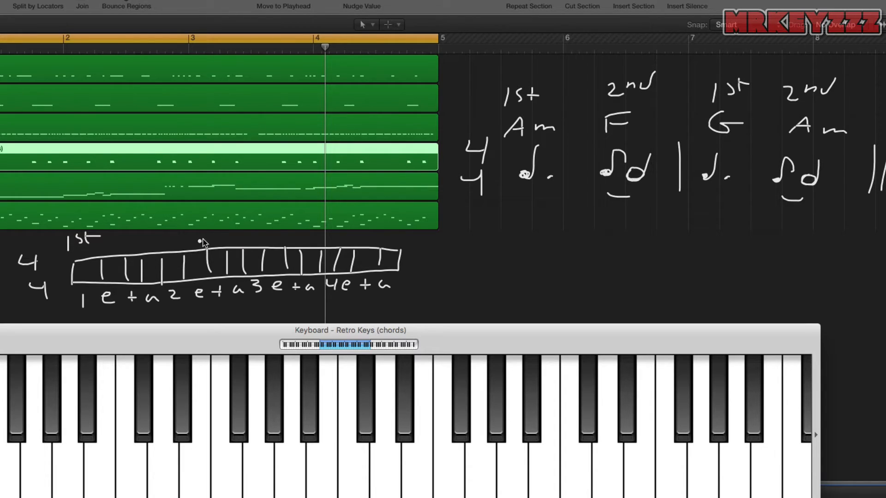
# Write 2nd above the + of 2 and check the + and a of 1, + of 2, + and a of 3, and + of 4.
pyautogui.moveTo(205, 230); pyautogui.dragTo(216, 240)
pyautogui.moveTo(218, 233); pyautogui.dragTo(243, 213)
pyautogui.moveTo(131, 266); pyautogui.dragTo(162, 262)
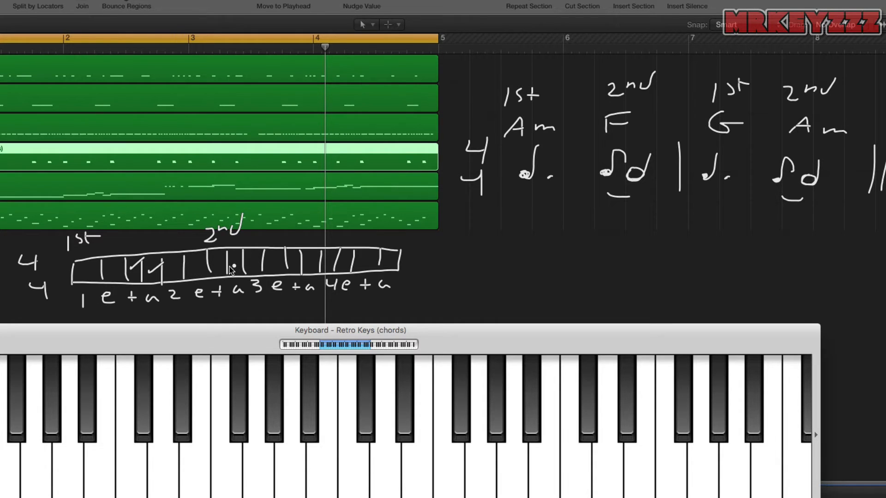
pyautogui.moveTo(215, 259); pyautogui.dragTo(399, 249)
pyautogui.click(342, 266)
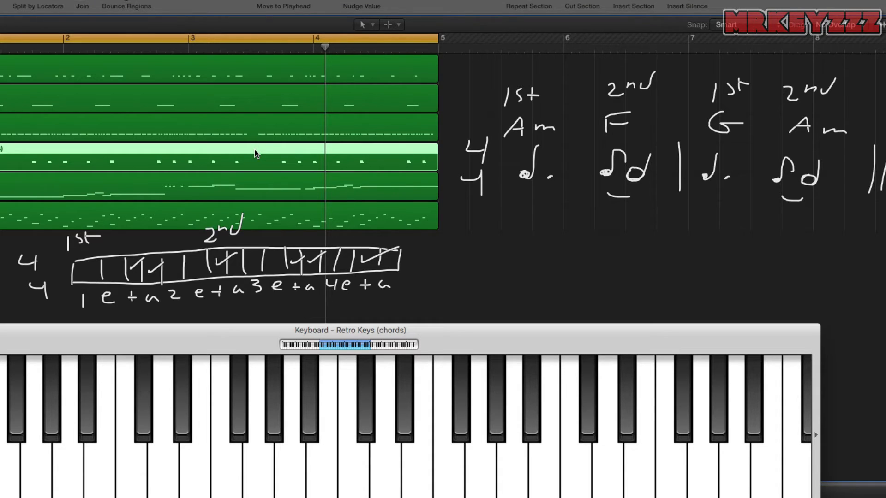
# Replace the Retro Keys chords region with a newly recorded take of the checked pattern, quantized to 1/16 notes.
pyautogui.press('Delete')
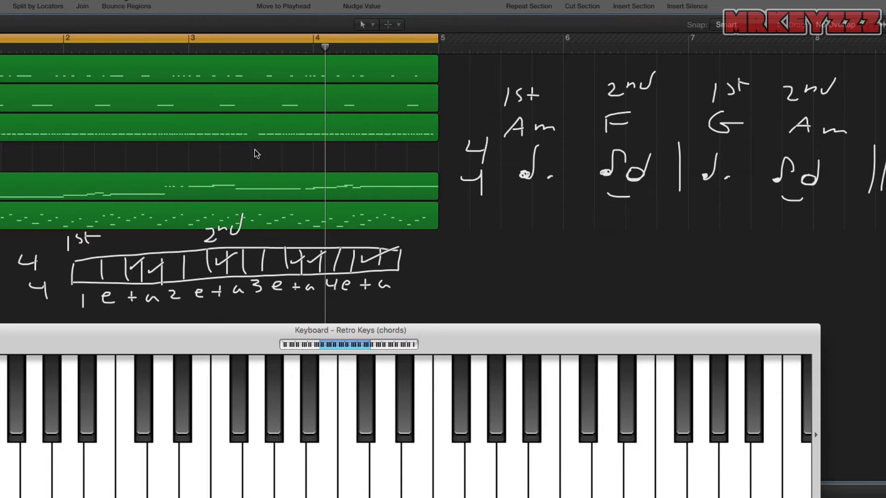
pyautogui.press('space')
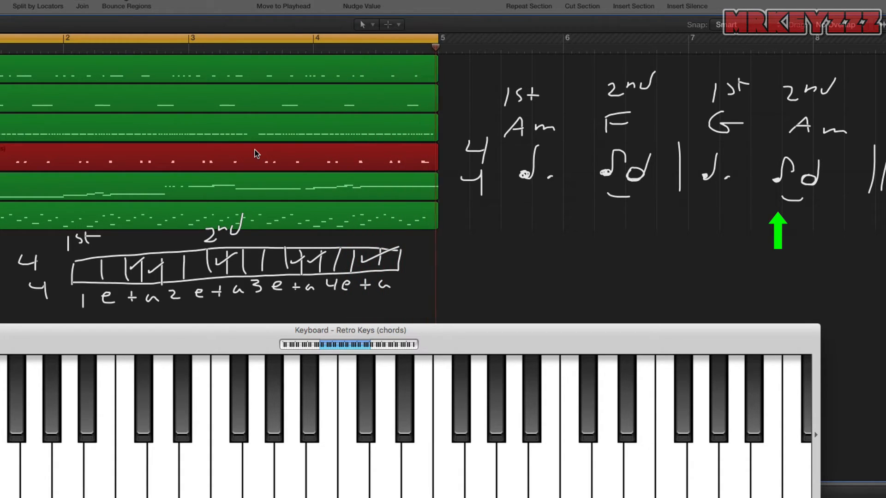
pyautogui.press('space')
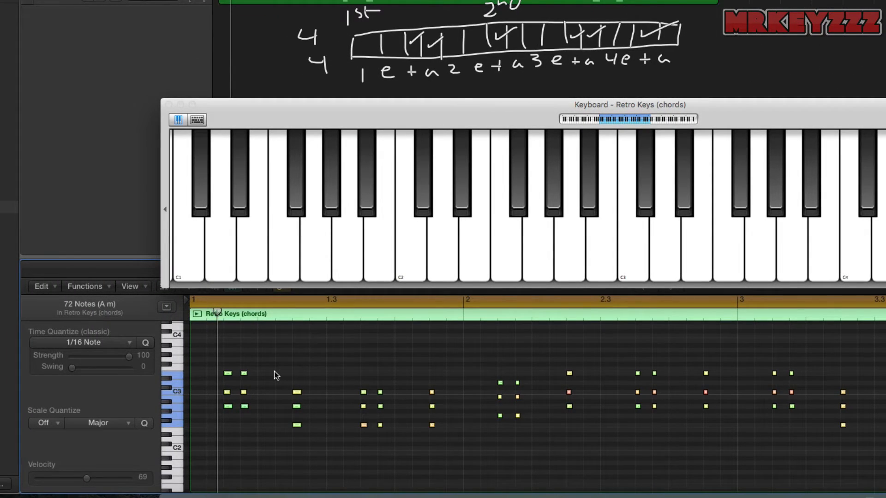
pyautogui.click(274, 372)
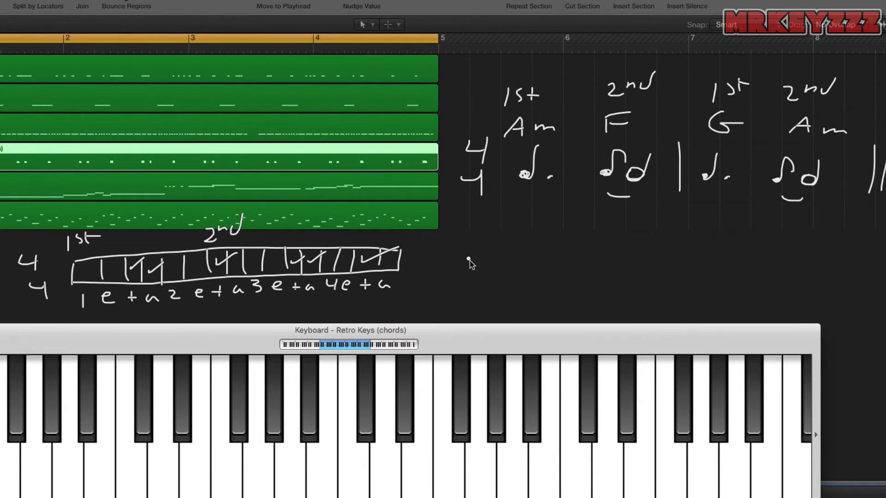
# Write a 4/4 time signature beneath the chord chart and draw a long box beside it, divided into four beats.
pyautogui.moveTo(478, 248); pyautogui.dragTo(474, 261)
pyautogui.moveTo(466, 272); pyautogui.dragTo(475, 278)
pyautogui.moveTo(476, 274); pyautogui.dragTo(474, 289)
pyautogui.moveTo(513, 259)
pyautogui.mouseDown()
pyautogui.moveTo(510, 282)
pyautogui.moveTo(659, 252)
pyautogui.mouseUp()
pyautogui.moveTo(526, 240); pyautogui.dragTo(772, 247)
pyautogui.moveTo(378, 265)
pyautogui.mouseDown()
pyautogui.moveTo(830, 276)
pyautogui.moveTo(822, 245)
pyautogui.moveTo(723, 248)
pyautogui.mouseUp()
pyautogui.moveTo(600, 238); pyautogui.dragTo(595, 268)
pyautogui.moveTo(495, 242); pyautogui.dragTo(489, 272)
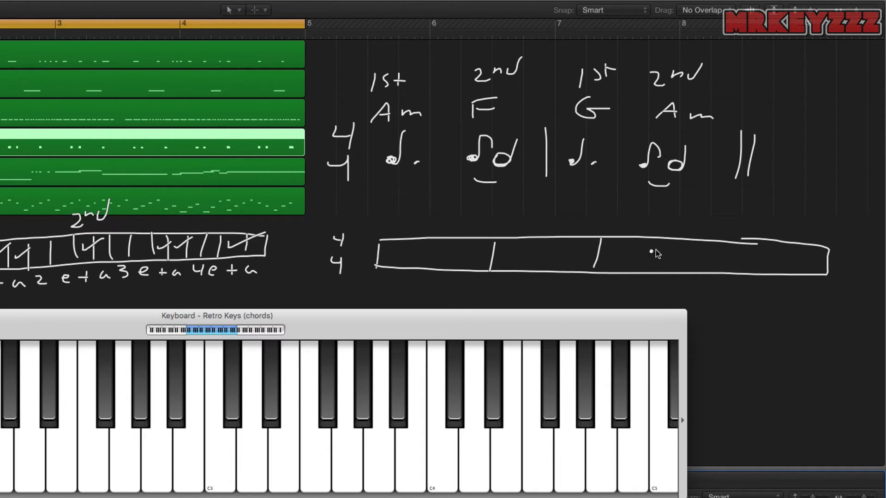
pyautogui.moveTo(707, 243); pyautogui.dragTo(699, 270)
# Subdivide each beat of the new box to make a sixteen-cell grid.
pyautogui.moveTo(769, 244); pyautogui.dragTo(762, 274)
pyautogui.moveTo(654, 241); pyautogui.dragTo(646, 272)
pyautogui.moveTo(549, 242); pyautogui.dragTo(542, 268)
pyautogui.moveTo(435, 242)
pyautogui.mouseDown()
pyautogui.moveTo(432, 266)
pyautogui.moveTo(411, 266)
pyautogui.mouseUp()
pyautogui.moveTo(464, 243); pyautogui.dragTo(460, 267)
pyautogui.moveTo(517, 242); pyautogui.dragTo(514, 268)
pyautogui.moveTo(577, 242); pyautogui.dragTo(574, 269)
pyautogui.moveTo(622, 243); pyautogui.dragTo(620, 269)
pyautogui.moveTo(676, 244); pyautogui.dragTo(671, 270)
pyautogui.moveTo(738, 244); pyautogui.dragTo(732, 271)
pyautogui.click(756, 263)
pyautogui.moveTo(790, 248); pyautogui.dragTo(785, 275)
# Write the count 1 e + a, 2 e + a, 3 e + a, 4 e + a under the new grid's cells.
pyautogui.moveTo(390, 281)
pyautogui.mouseDown()
pyautogui.moveTo(389, 295)
pyautogui.moveTo(452, 286)
pyautogui.mouseUp()
pyautogui.click(428, 291)
pyautogui.moveTo(444, 280); pyautogui.dragTo(443, 293)
pyautogui.moveTo(476, 283)
pyautogui.mouseDown()
pyautogui.moveTo(471, 290)
pyautogui.moveTo(484, 287)
pyautogui.mouseUp()
pyautogui.moveTo(502, 280)
pyautogui.mouseDown()
pyautogui.moveTo(514, 292)
pyautogui.moveTo(570, 288)
pyautogui.mouseUp()
pyautogui.moveTo(562, 281)
pyautogui.mouseDown()
pyautogui.moveTo(564, 295)
pyautogui.moveTo(646, 291)
pyautogui.mouseUp()
pyautogui.moveTo(652, 289); pyautogui.dragTo(760, 294)
pyautogui.moveTo(766, 291); pyautogui.dragTo(779, 291)
pyautogui.moveTo(772, 286)
pyautogui.mouseDown()
pyautogui.moveTo(772, 296)
pyautogui.moveTo(808, 294)
pyautogui.mouseUp()
# Label the new grid with 1st above beat 1 and 2nd above the + of 2.
pyautogui.moveTo(384, 211); pyautogui.dragTo(384, 226)
pyautogui.moveTo(401, 209)
pyautogui.mouseDown()
pyautogui.moveTo(397, 218)
pyautogui.moveTo(409, 217)
pyautogui.mouseUp()
pyautogui.moveTo(401, 214); pyautogui.dragTo(418, 213)
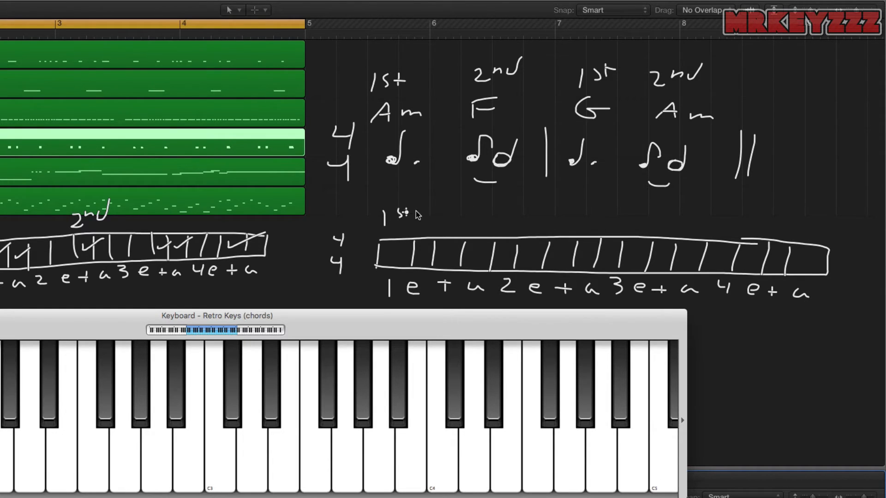
pyautogui.moveTo(549, 214)
pyautogui.mouseDown()
pyautogui.moveTo(562, 224)
pyautogui.moveTo(572, 220)
pyautogui.mouseUp()
pyautogui.moveTo(579, 214); pyautogui.dragTo(583, 201)
pyautogui.click(569, 245)
# Check all sixteen cells of the new grid.
pyautogui.moveTo(389, 253)
pyautogui.mouseDown()
pyautogui.moveTo(464, 243)
pyautogui.moveTo(521, 256)
pyautogui.mouseUp()
pyautogui.moveTo(530, 258); pyautogui.dragTo(569, 256)
pyautogui.moveTo(577, 257); pyautogui.dragTo(605, 256)
pyautogui.moveTo(609, 259); pyautogui.dragTo(623, 256)
pyautogui.moveTo(631, 258); pyautogui.dragTo(791, 261)
pyautogui.moveTo(812, 261); pyautogui.dragTo(826, 258)
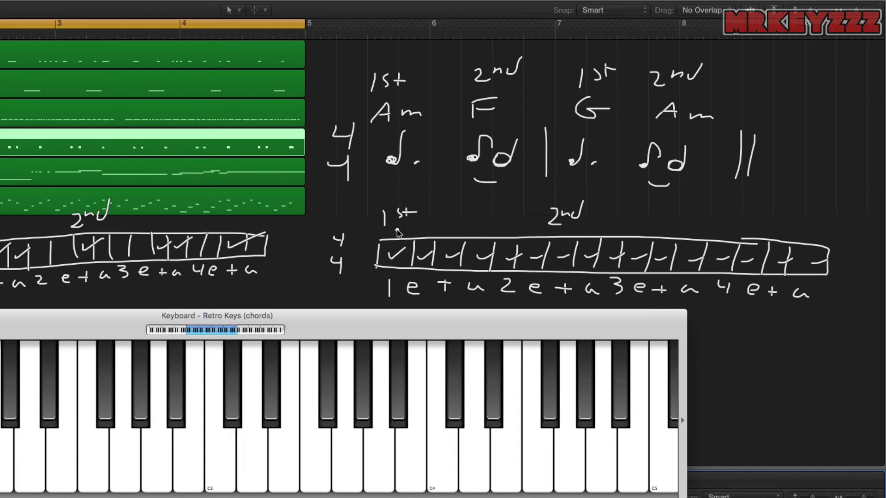
# Draw accent marks above the 1, a of 1, + of 2, e of 3, 4 and + of 4.
pyautogui.moveTo(401, 232); pyautogui.dragTo(400, 234)
pyautogui.moveTo(456, 233); pyautogui.dragTo(489, 234)
pyautogui.click(531, 264)
pyautogui.moveTo(570, 232); pyautogui.dragTo(563, 235)
pyautogui.moveTo(632, 223)
pyautogui.mouseDown()
pyautogui.moveTo(647, 225)
pyautogui.moveTo(632, 229)
pyautogui.mouseUp()
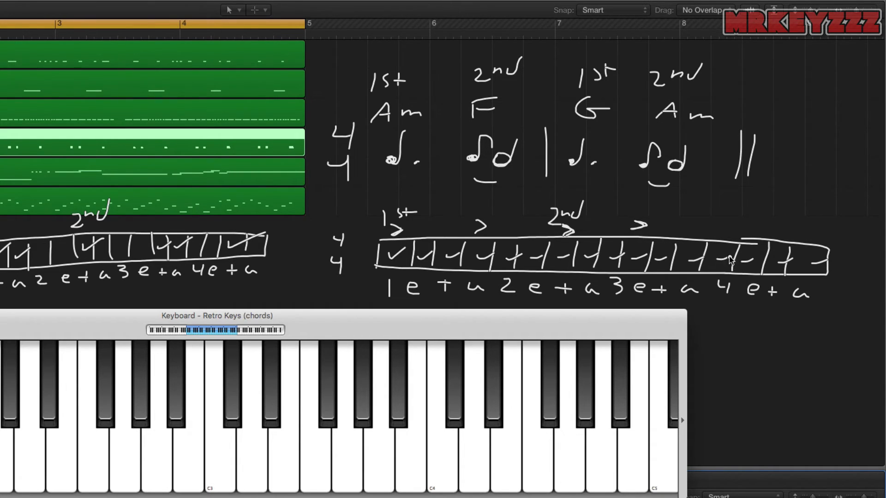
pyautogui.moveTo(718, 223)
pyautogui.mouseDown()
pyautogui.moveTo(730, 230)
pyautogui.moveTo(720, 234)
pyautogui.mouseUp()
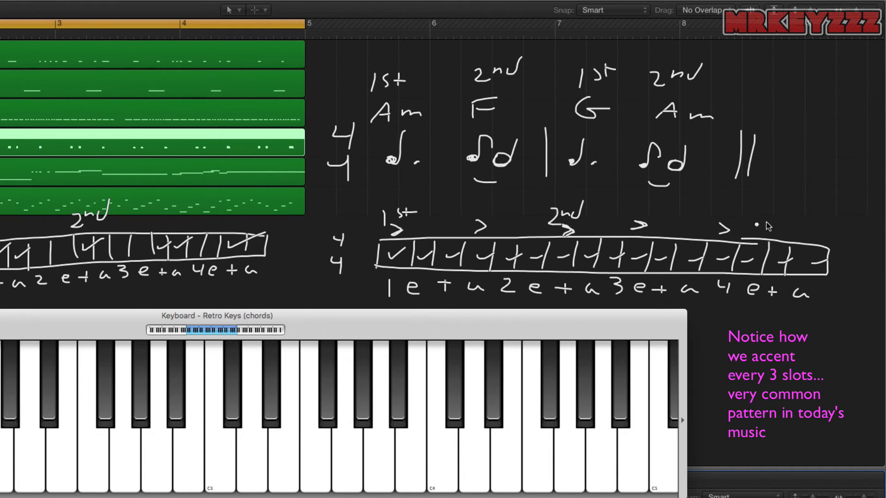
pyautogui.moveTo(779, 228); pyautogui.dragTo(770, 230)
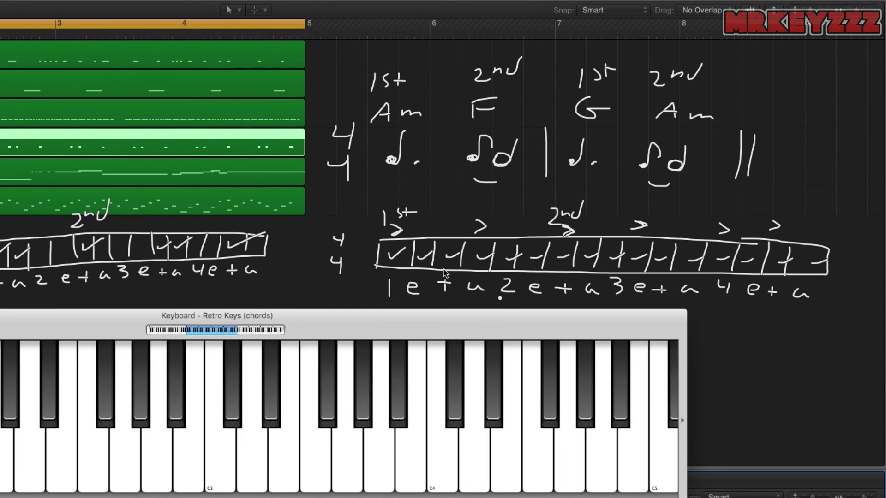
# Replace the Retro Keys region with a new take of accented continuous 16th-note chords, quantize it to 1/16 notes and play it back.
pyautogui.press('Delete')
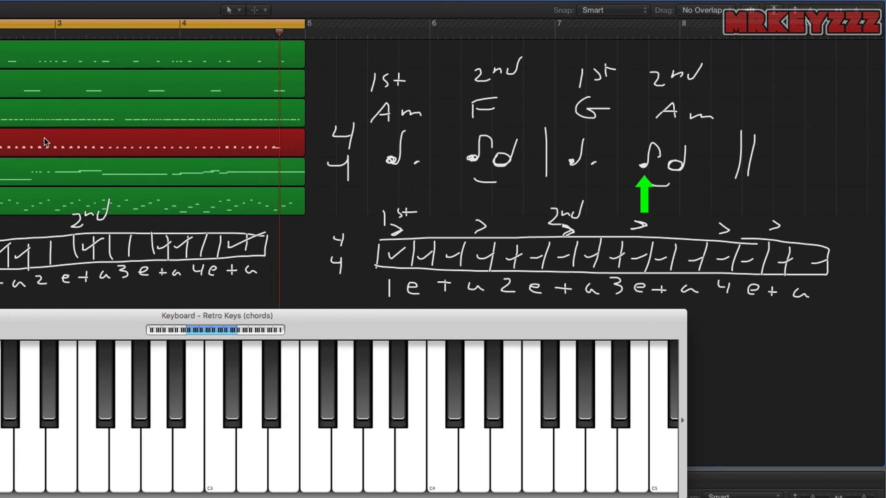
pyautogui.press('space')
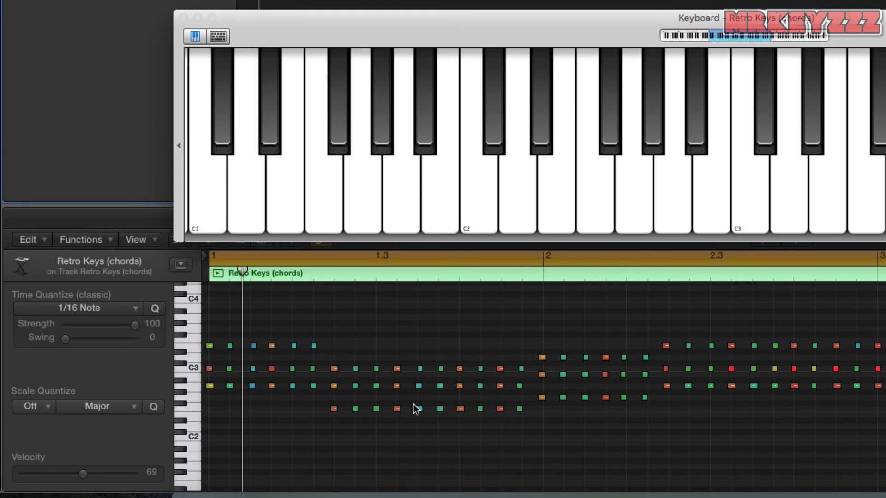
pyautogui.press('super+a')
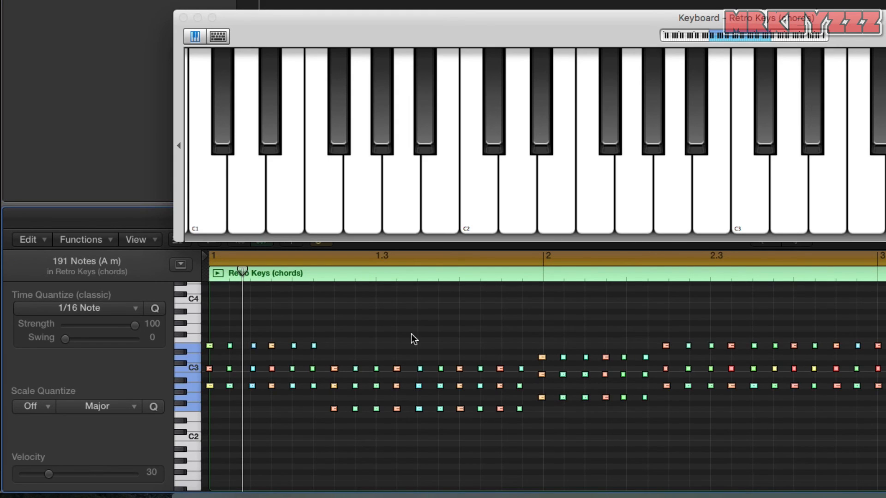
pyautogui.click(414, 339)
pyautogui.press('space')
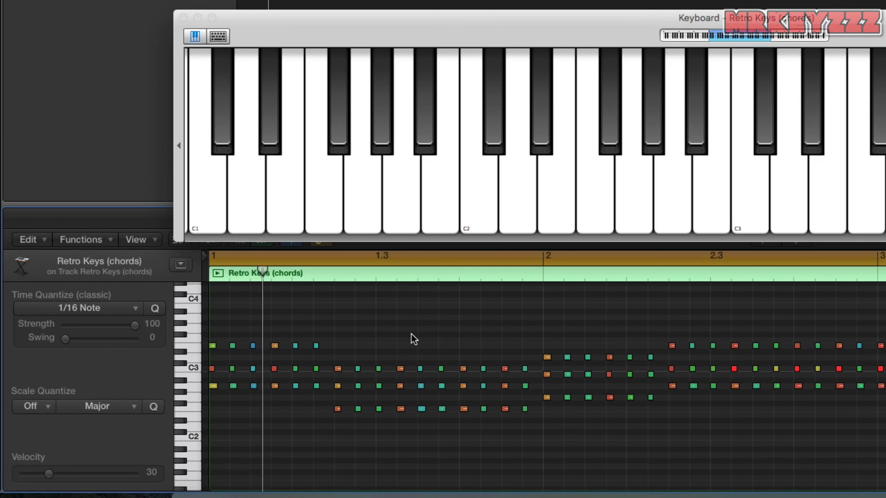